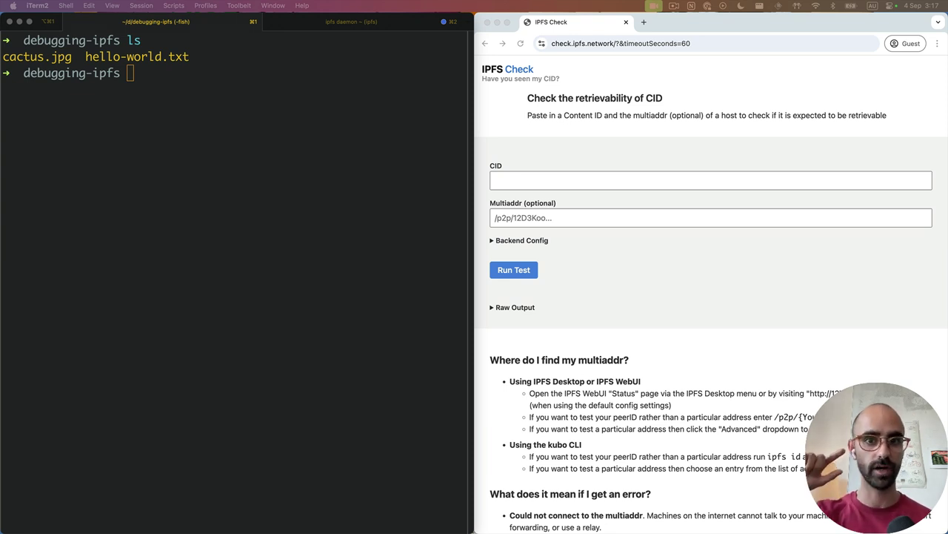
Step: Add hello-world.txt to IPFS with 'ipfs add hello-world.txt' in iTerm2
{"action": "left_click", "coordinate": [418, 405]}
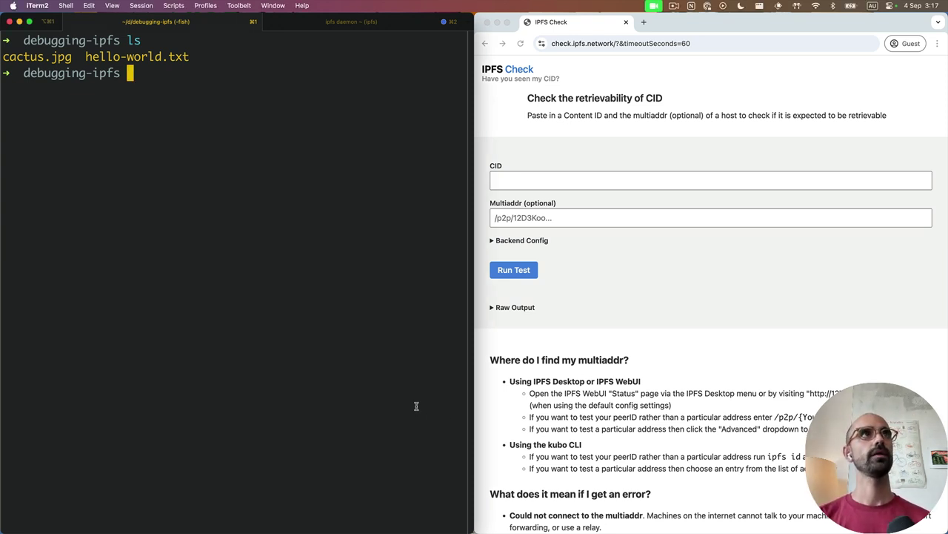
{"action": "type", "text": "ipfs"}
{"action": "key", "text": "Right"}
{"action": "key", "text": "Return"}
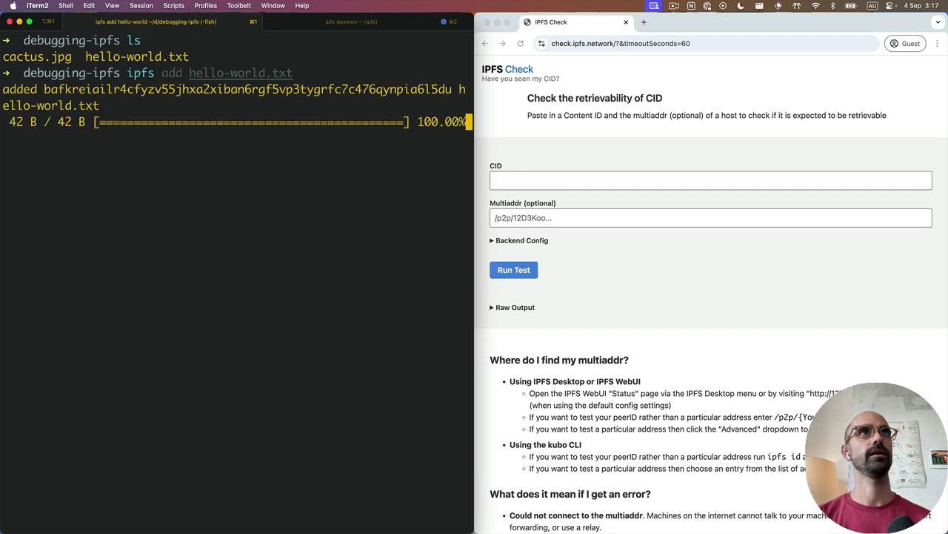
Step: Copy the resulting CID and paste it into the IPFS Check CID field
{"action": "double_click", "coordinate": [272, 91]}
{"action": "key", "text": "super+c"}
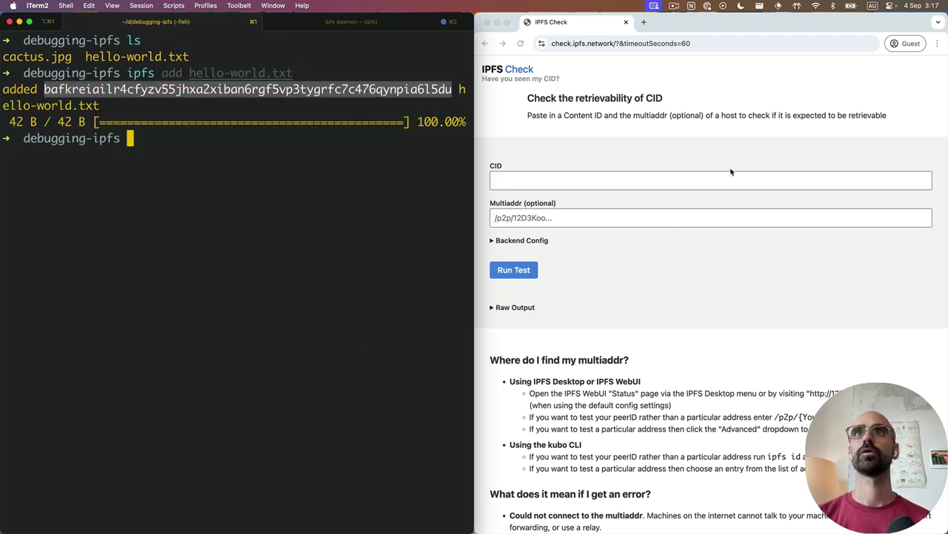
{"action": "left_click", "coordinate": [682, 181]}
{"action": "key", "text": "super+v"}
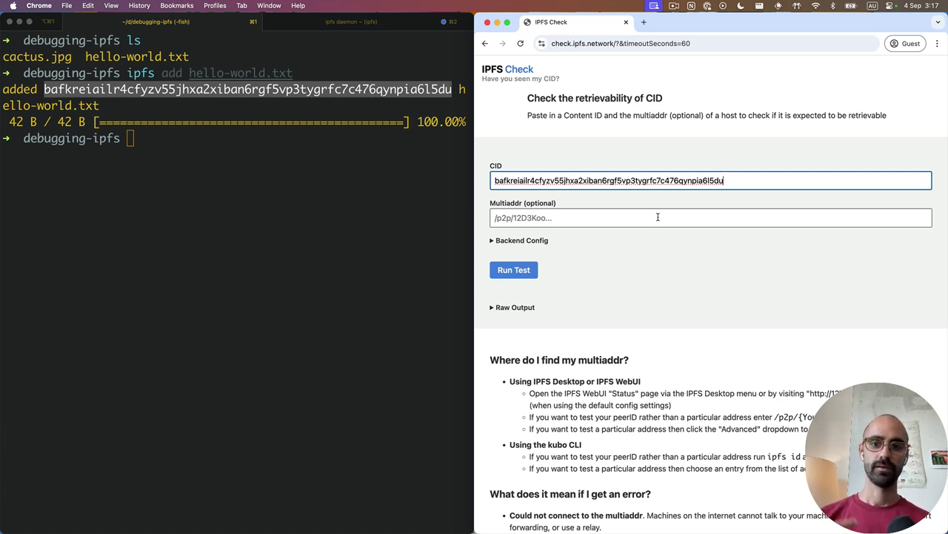
Step: Run the retrievability test on the CID and scroll down to its provider results
{"action": "left_click", "coordinate": [512, 271]}
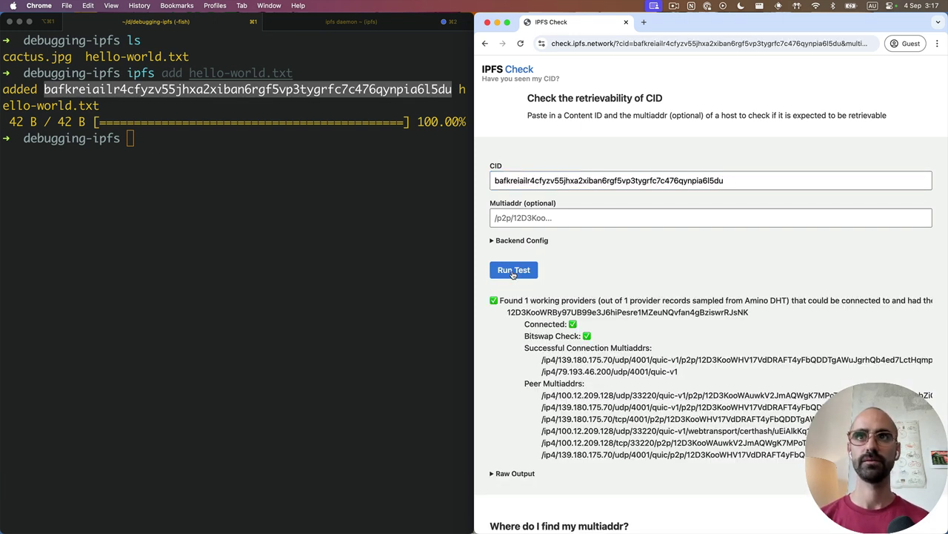
{"action": "scroll", "coordinate": [580, 324], "scroll_direction": "down", "scroll_amount": 1}
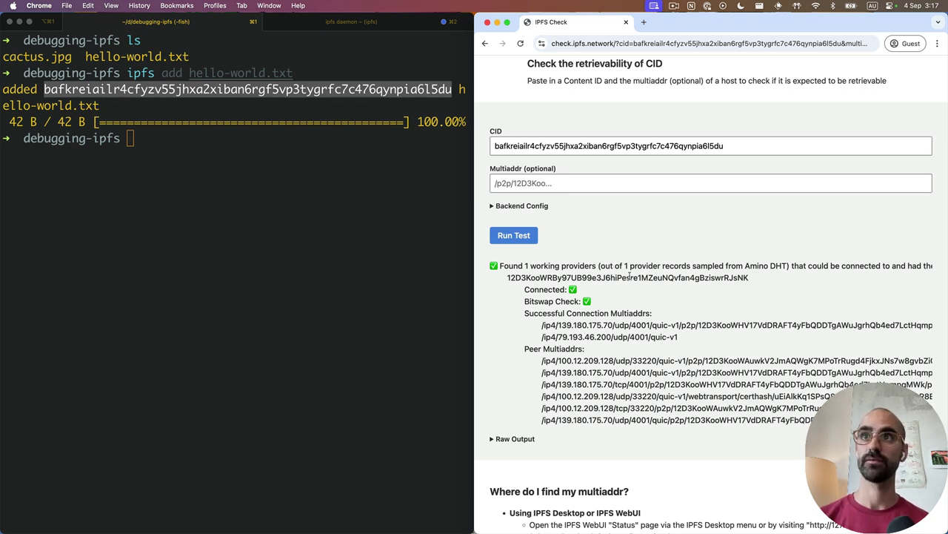
Step: Compare the provider's peer ID with the local node ID shown by 'ipfs id'
{"action": "double_click", "coordinate": [630, 276]}
{"action": "left_click", "coordinate": [155, 295]}
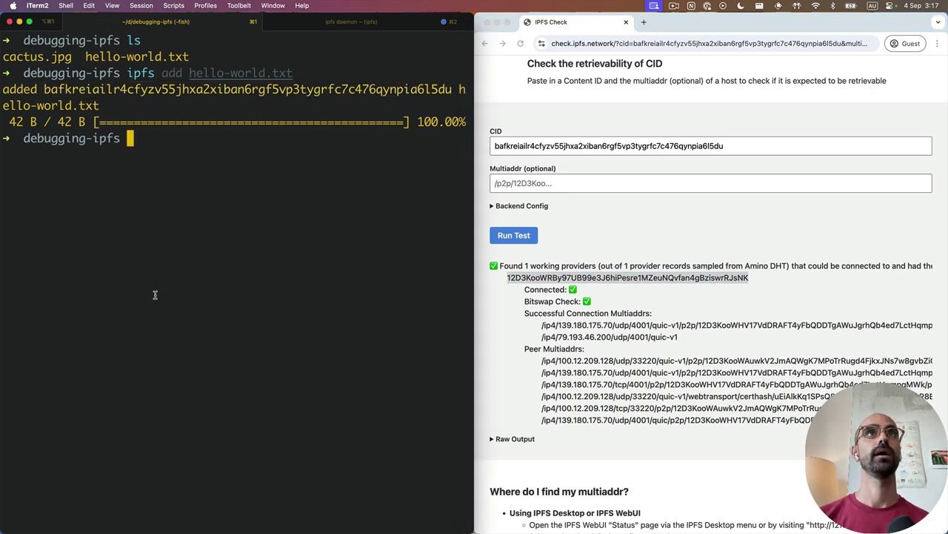
{"action": "type", "text": "ipfs id"}
{"action": "key", "text": "Return"}
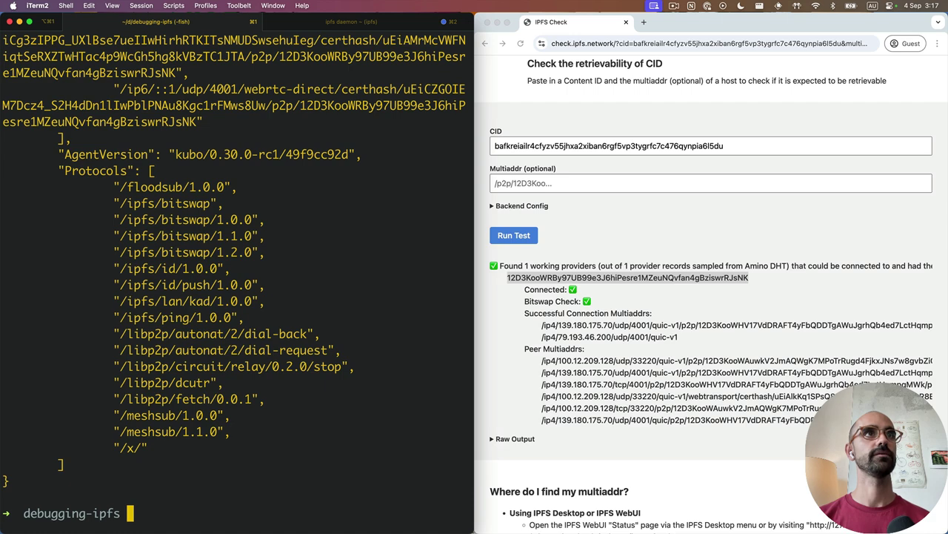
{"action": "scroll", "coordinate": [172, 275], "scroll_direction": "up", "scroll_amount": 10}
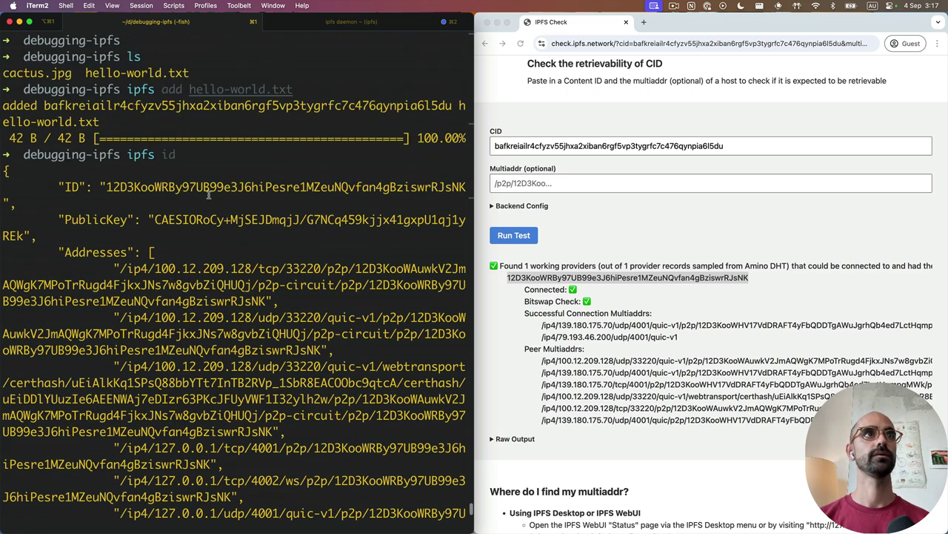
{"action": "double_click", "coordinate": [219, 185]}
{"action": "left_click", "coordinate": [724, 287]}
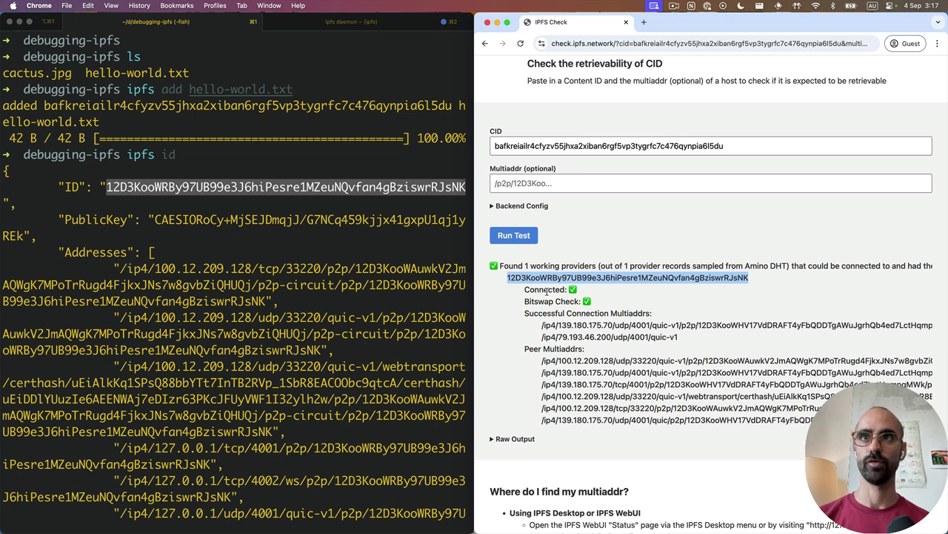
{"action": "triple_click", "coordinate": [546, 291]}
{"action": "left_click", "coordinate": [546, 291]}
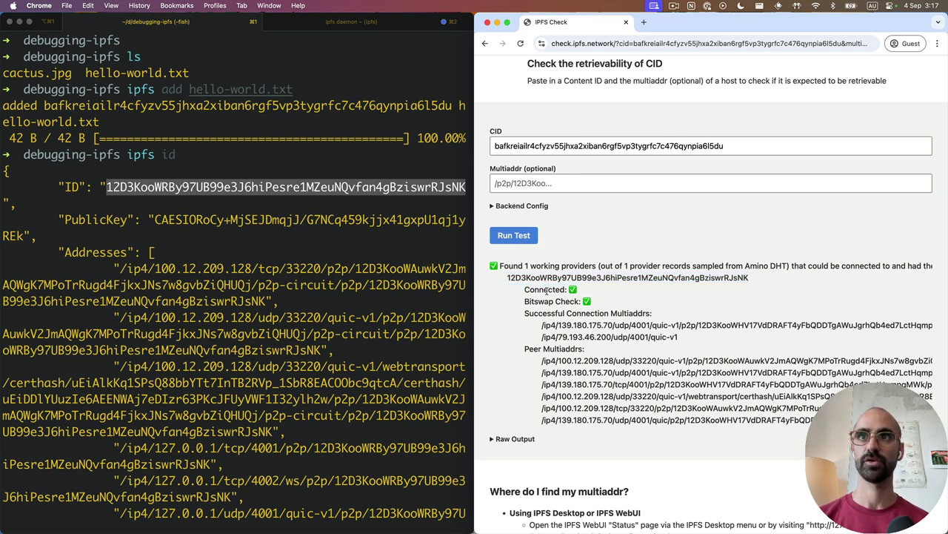
{"action": "triple_click", "coordinate": [559, 302]}
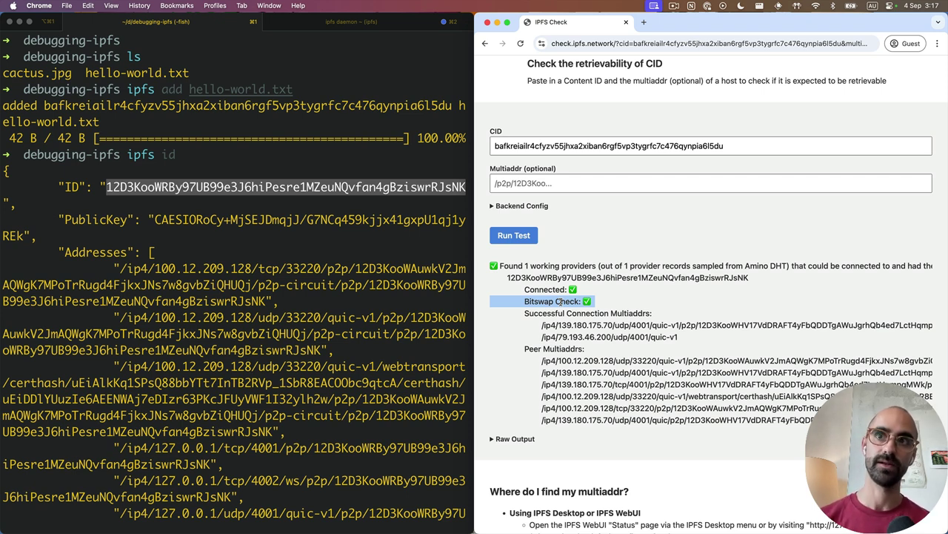
{"action": "scroll", "coordinate": [602, 356], "scroll_direction": "down", "scroll_amount": 1}
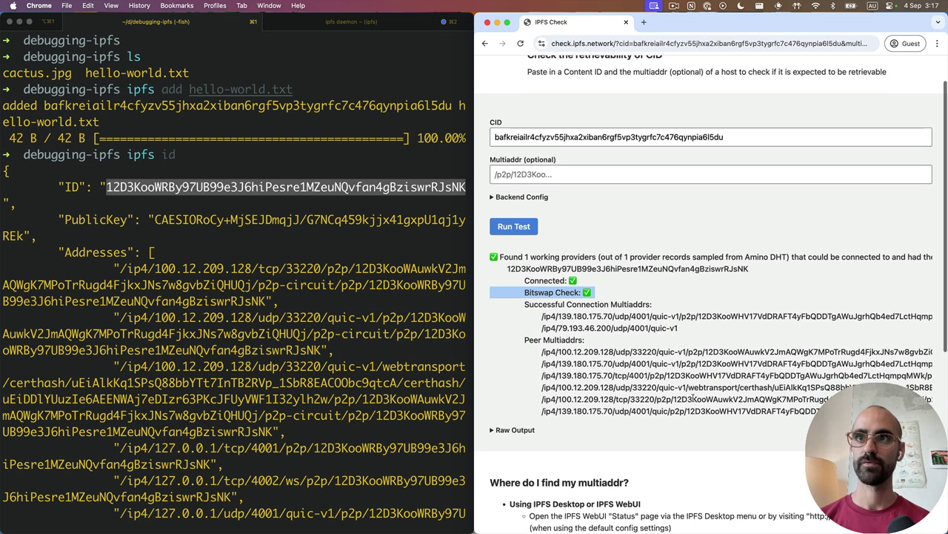
{"action": "double_click", "coordinate": [599, 351]}
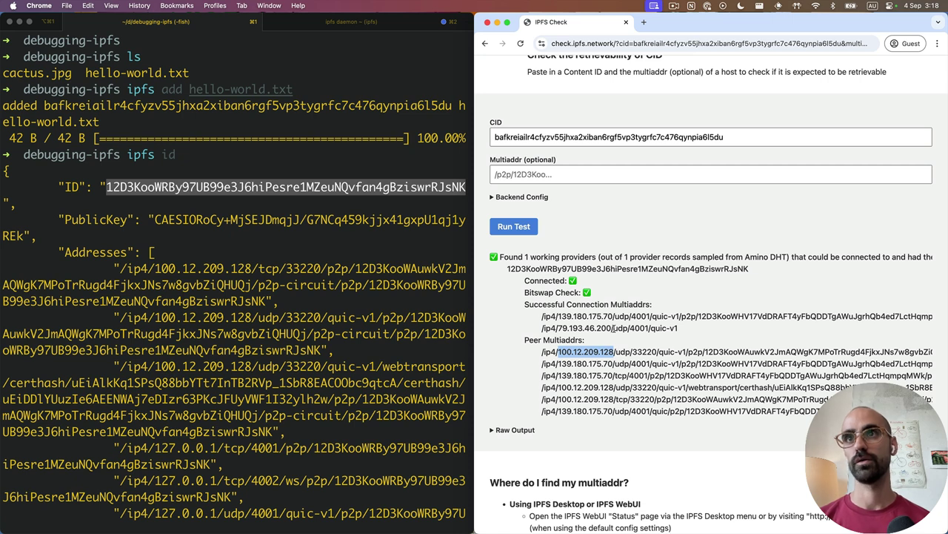
{"action": "scroll", "coordinate": [660, 332], "scroll_direction": "right", "scroll_amount": 3}
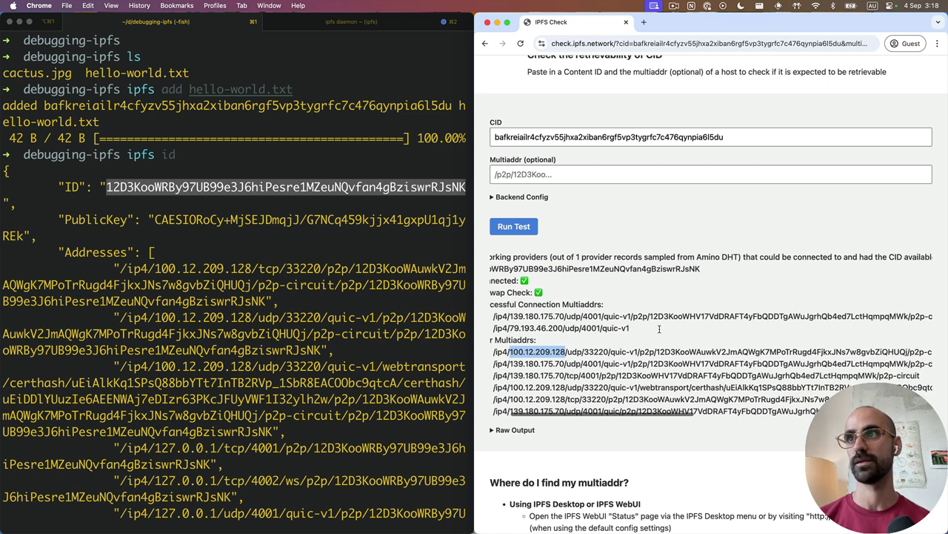
{"action": "scroll", "coordinate": [661, 332], "scroll_direction": "left", "scroll_amount": 3}
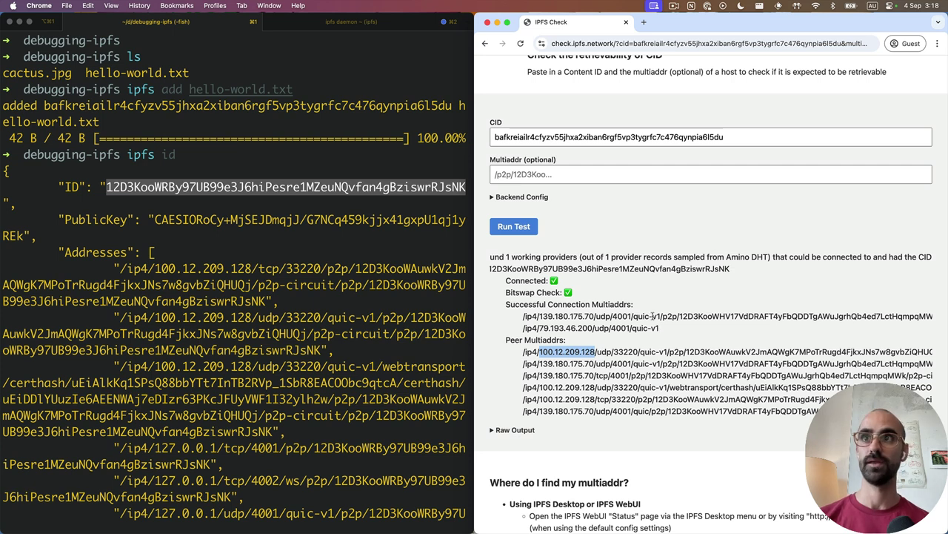
{"action": "scroll", "coordinate": [923, 345], "scroll_direction": "right", "scroll_amount": 5}
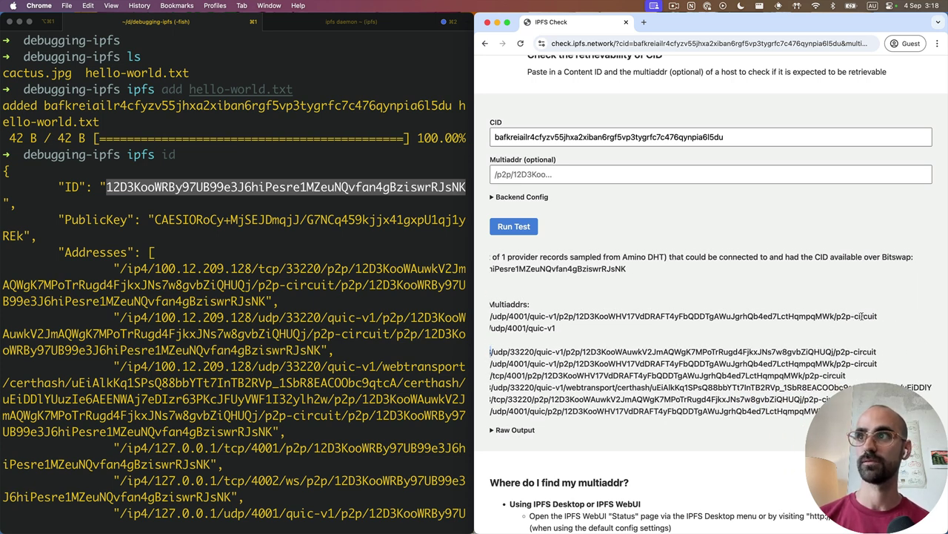
{"action": "scroll", "coordinate": [857, 316], "scroll_direction": "left", "scroll_amount": 2}
{"action": "scroll", "coordinate": [862, 316], "scroll_direction": "left", "scroll_amount": 2}
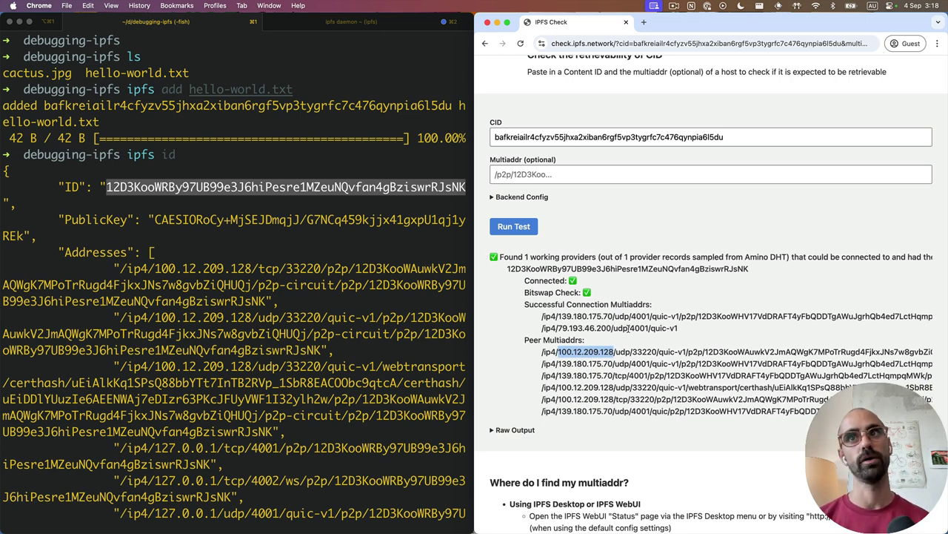
{"action": "left_click", "coordinate": [629, 328]}
{"action": "triple_click", "coordinate": [628, 327]}
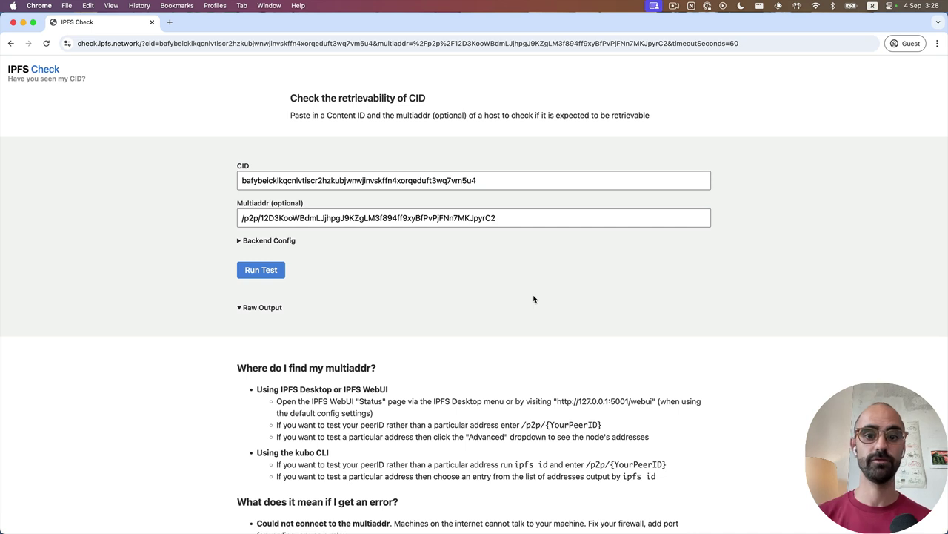
Step: Place the insertion point just after /p2p/ in the Multiaddr field
{"action": "left_click", "coordinate": [387, 220]}
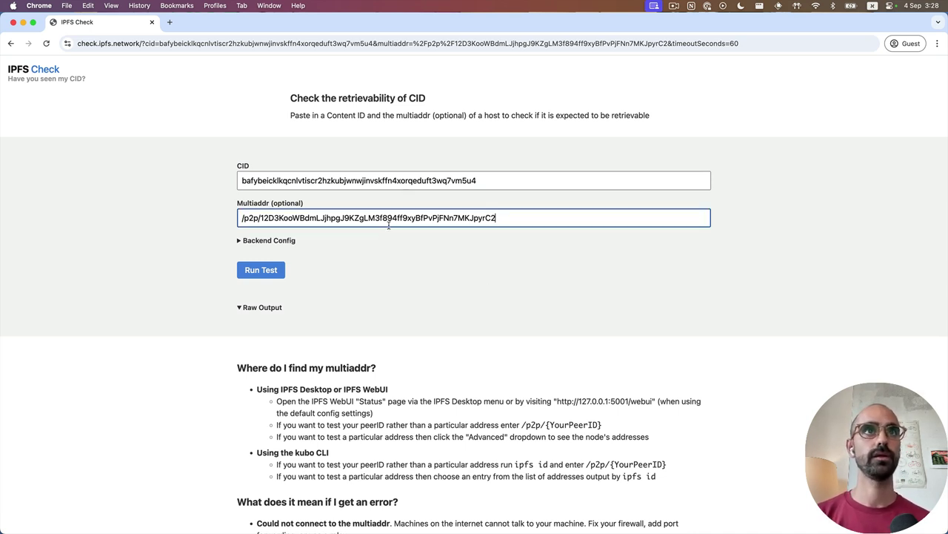
{"action": "key", "text": "Right"}
{"action": "key", "text": "Right"}
{"action": "key", "text": "Right"}
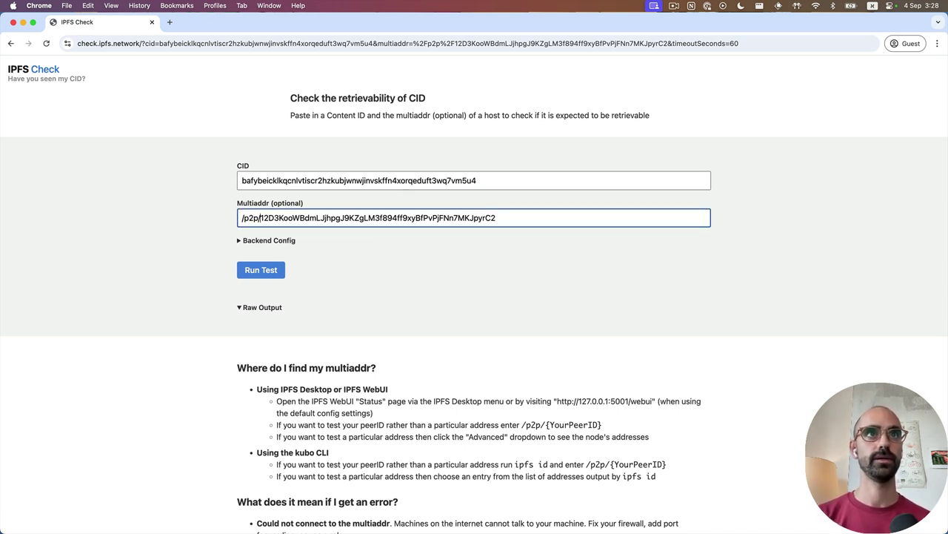
{"action": "key", "text": "Left"}
{"action": "key", "text": "Left"}
{"action": "key", "text": "Right"}
{"action": "key", "text": "Right"}
{"action": "key", "text": "Right"}
{"action": "key", "text": "Right"}
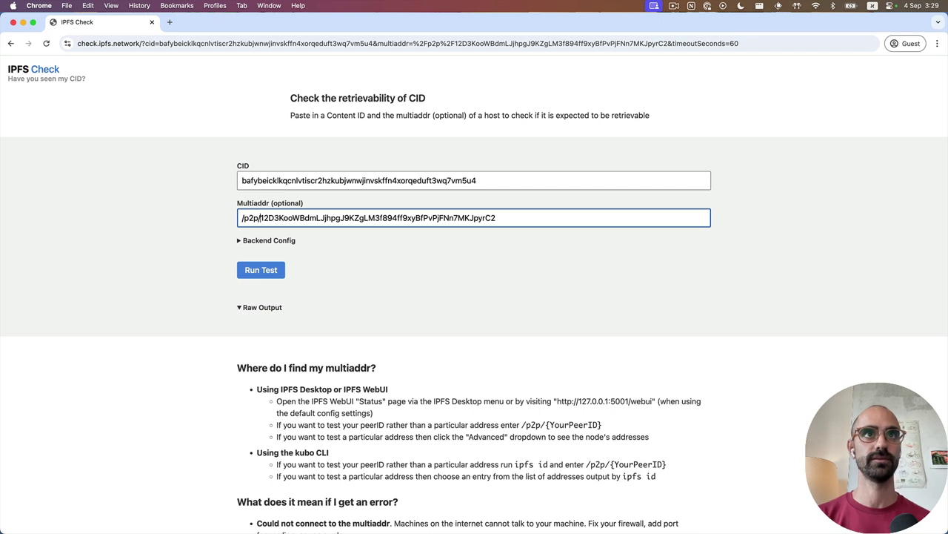
Step: Run the test against the peer ID alone and scroll through its results
{"action": "left_click", "coordinate": [261, 270]}
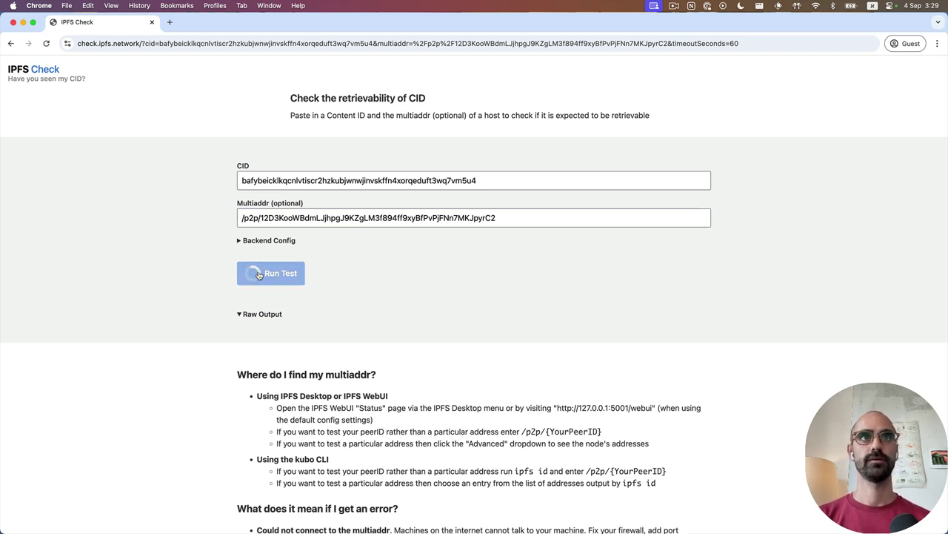
{"action": "scroll", "coordinate": [407, 381], "scroll_direction": "down", "scroll_amount": 1}
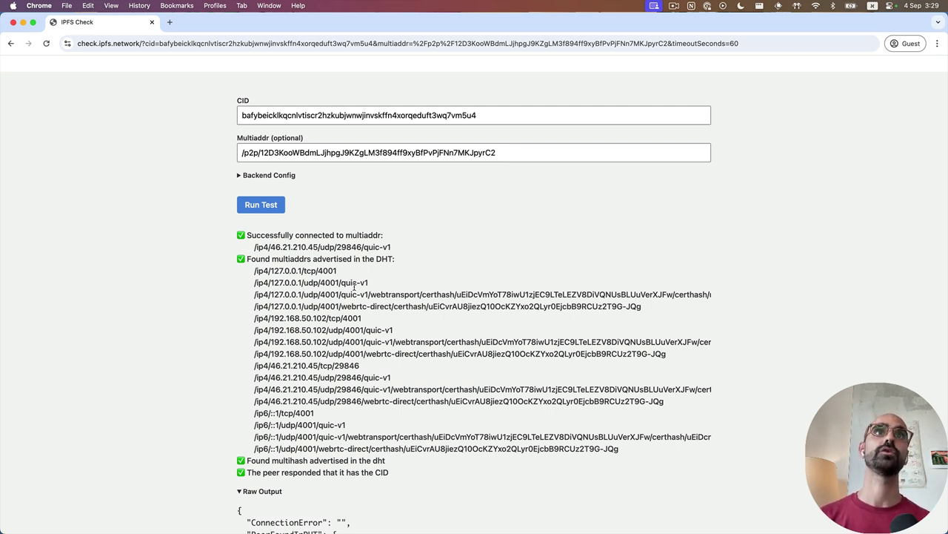
{"action": "scroll", "coordinate": [354, 286], "scroll_direction": "down", "scroll_amount": 2}
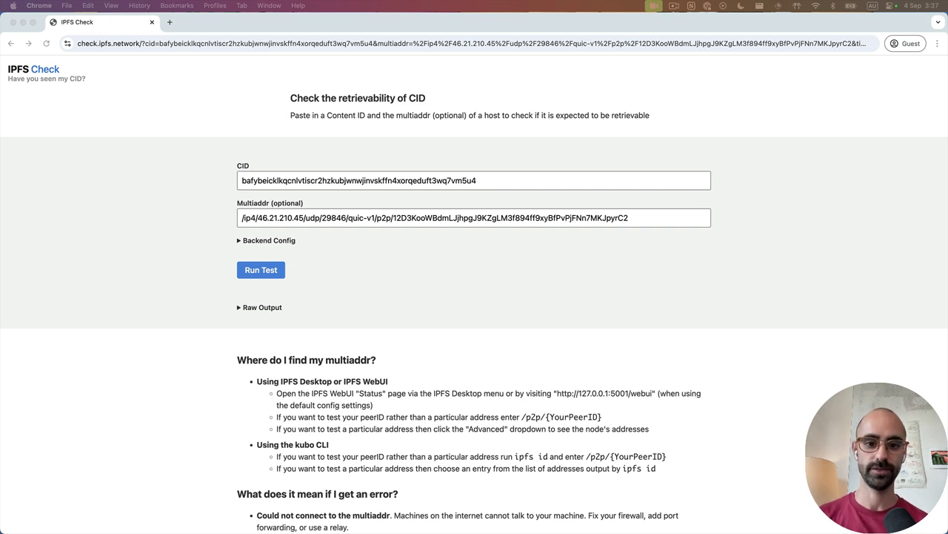
Step: Re-run the test with the full quic-v1 multiaddr and highlight 'Found multiaddr with 8 dht peers'
{"action": "left_click", "coordinate": [260, 271]}
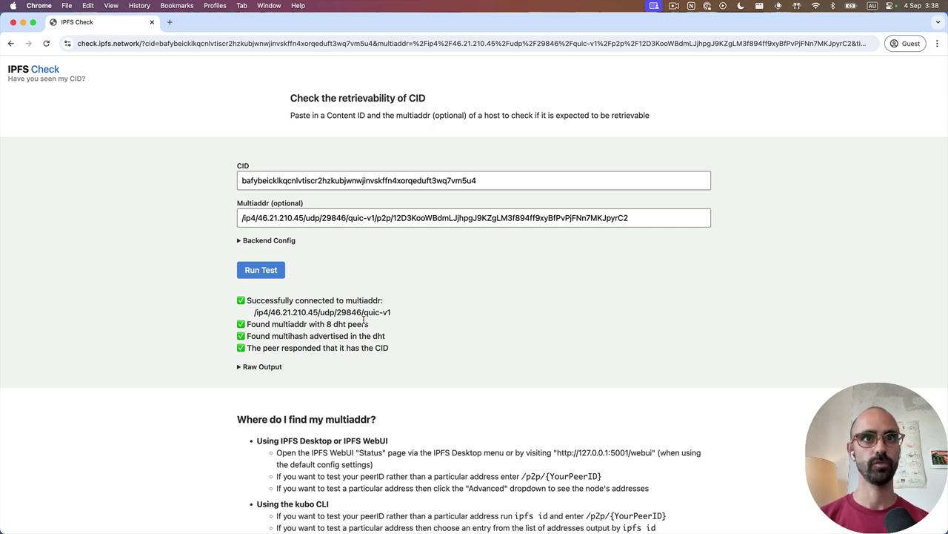
{"action": "triple_click", "coordinate": [291, 326]}
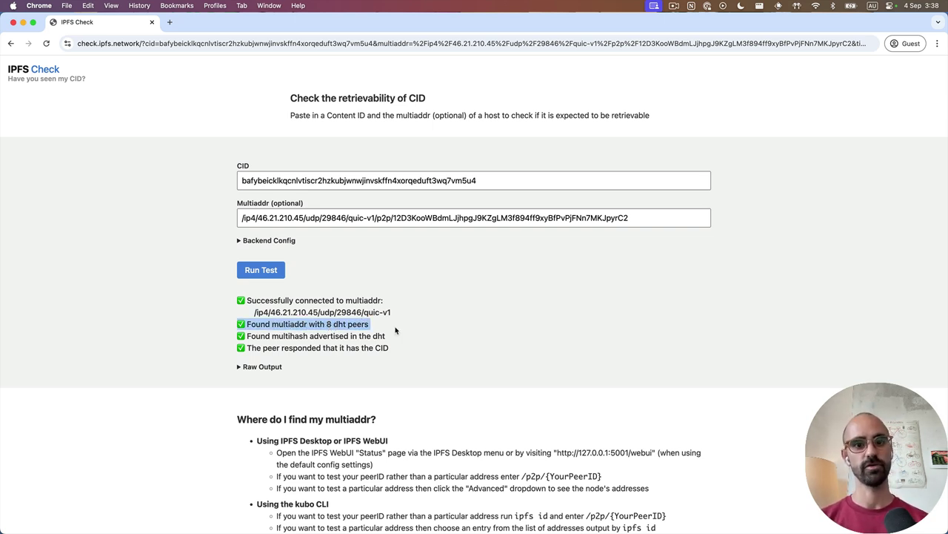